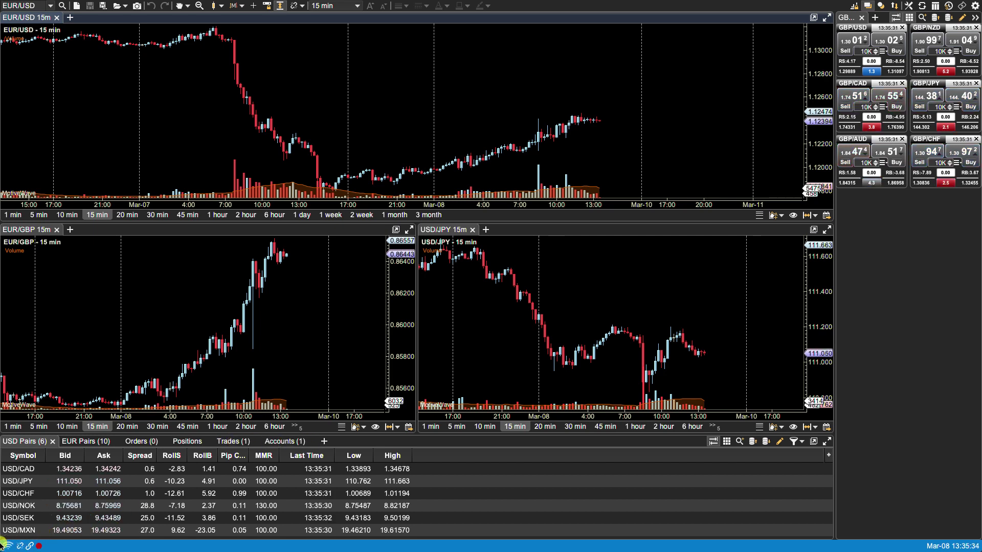
# Step: Overlay a 20-period Simple Moving Average (SMA) on the EUR/USD 15-minute chart, found by filtering 'sma'
pyautogui.moveTo(9, 547)
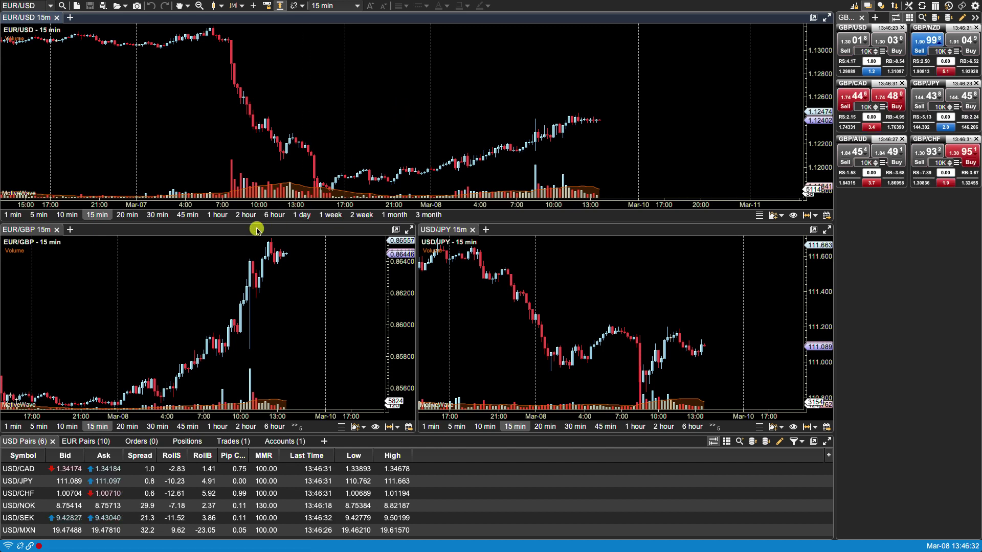
pyautogui.click(53, 252)
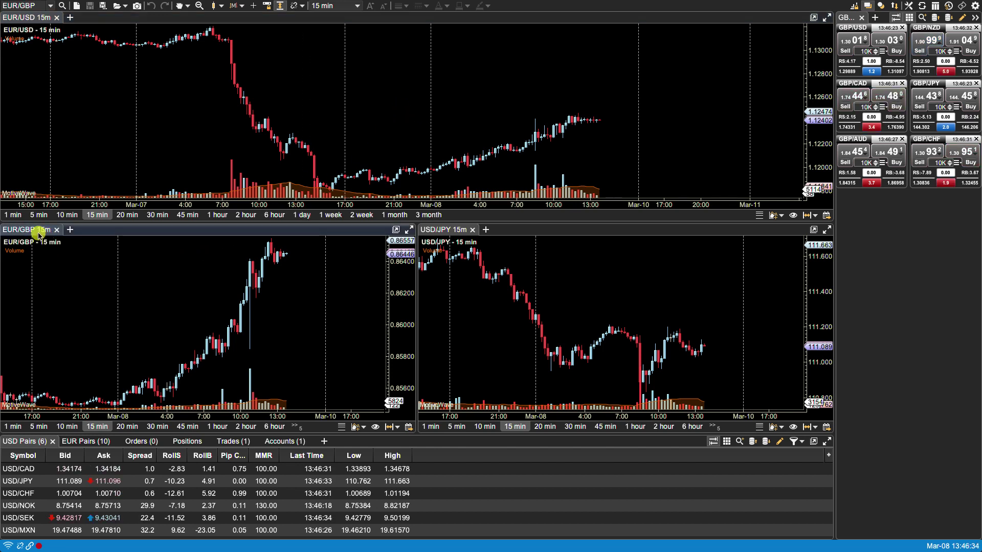
pyautogui.moveTo(244, 4)
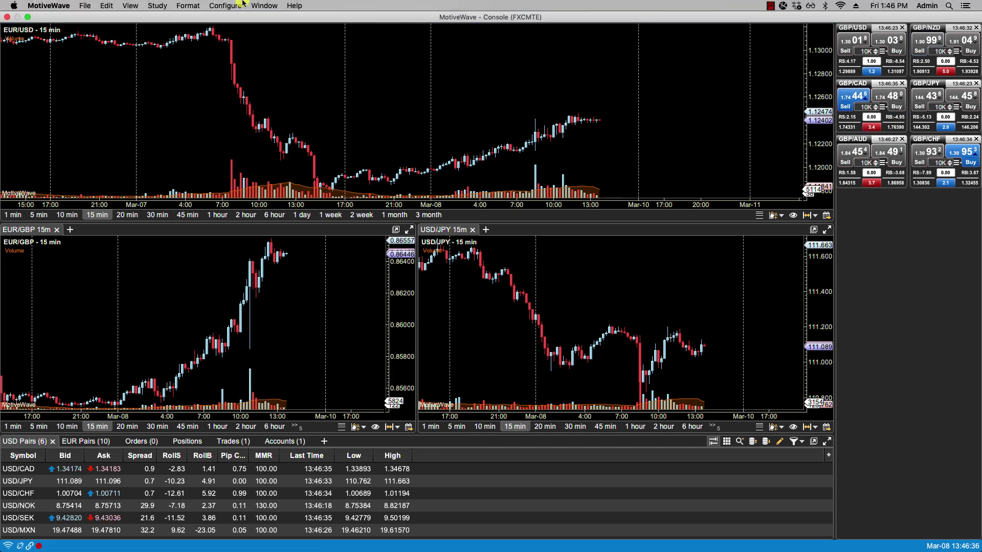
pyautogui.click(157, 6)
pyautogui.click(168, 22)
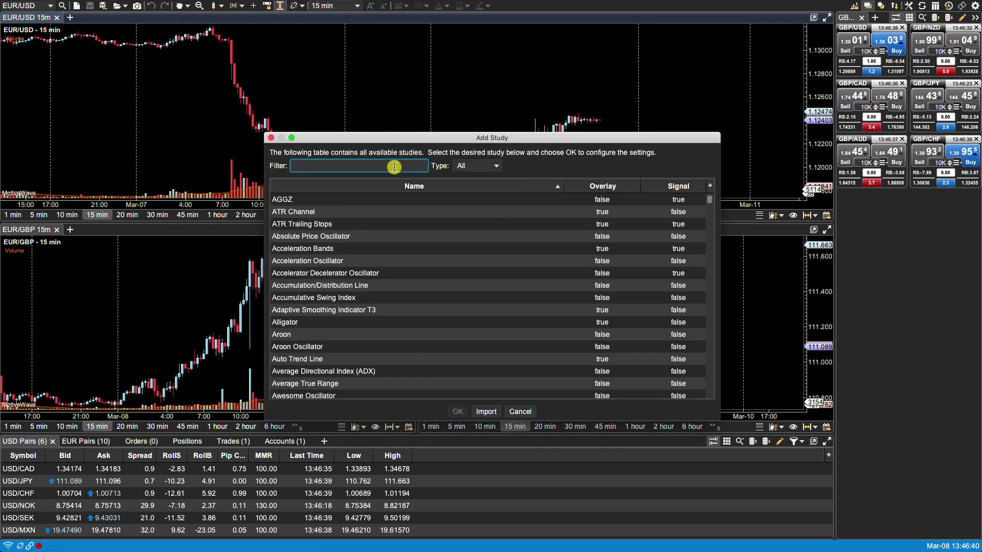
pyautogui.write('sma')
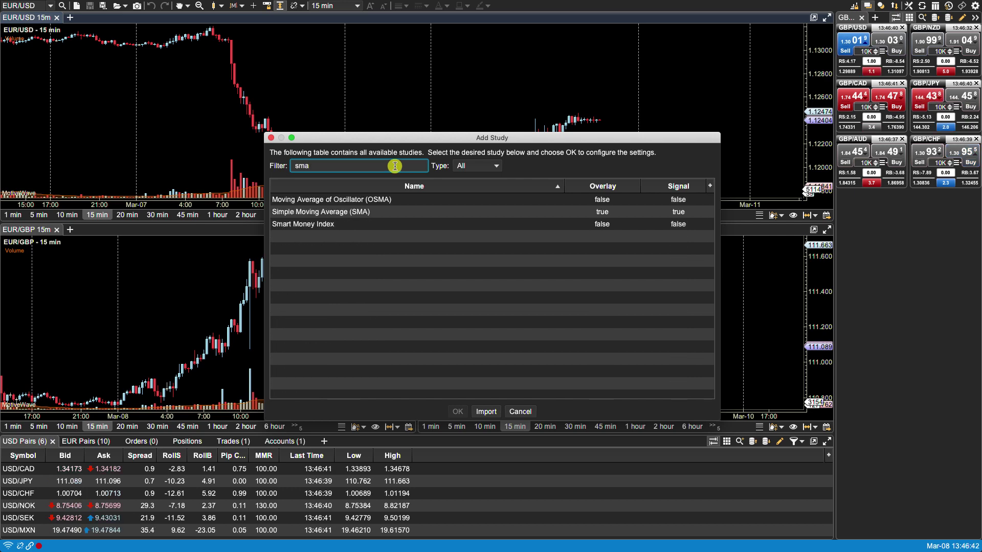
pyautogui.doubleClick(348, 212)
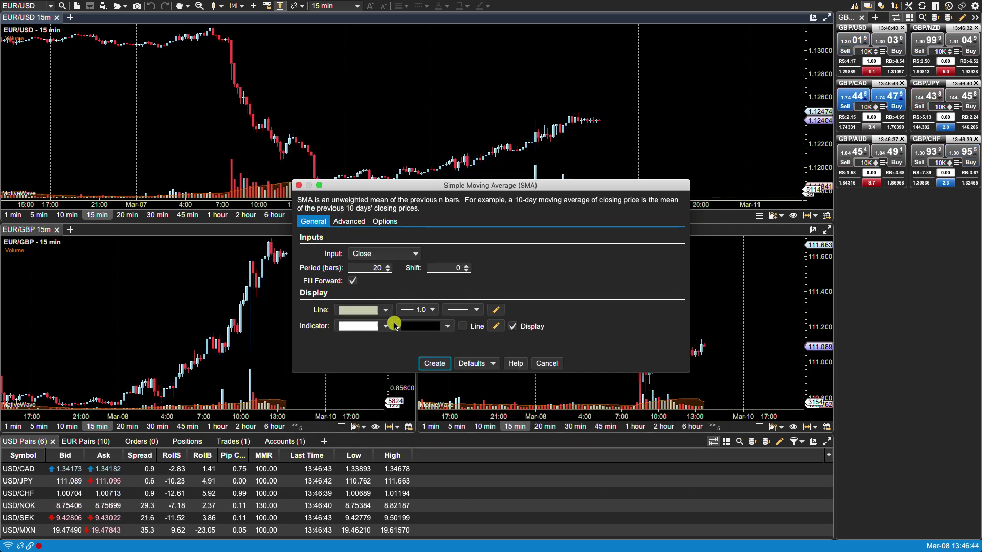
pyautogui.click(425, 364)
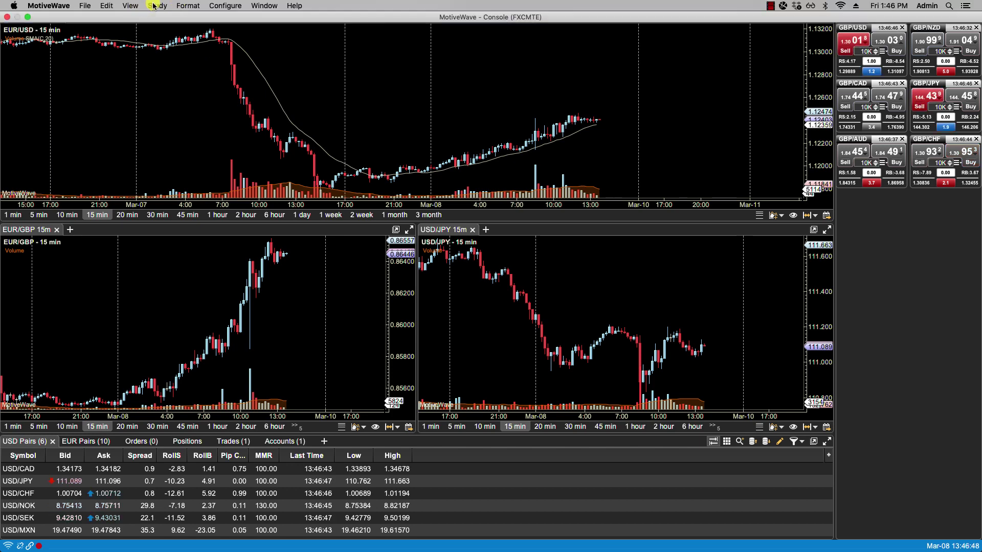
pyautogui.click(153, 6)
pyautogui.click(163, 15)
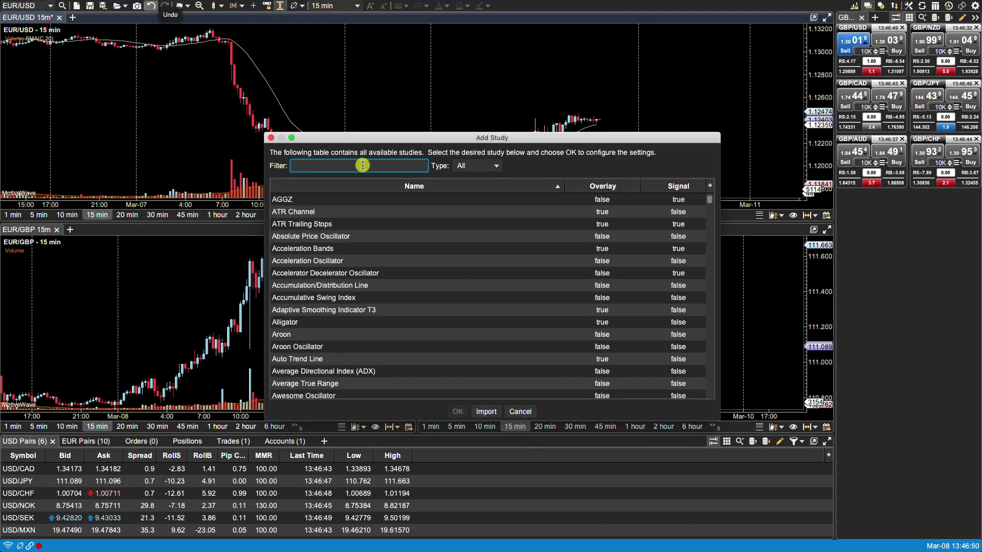
pyautogui.write('macd')
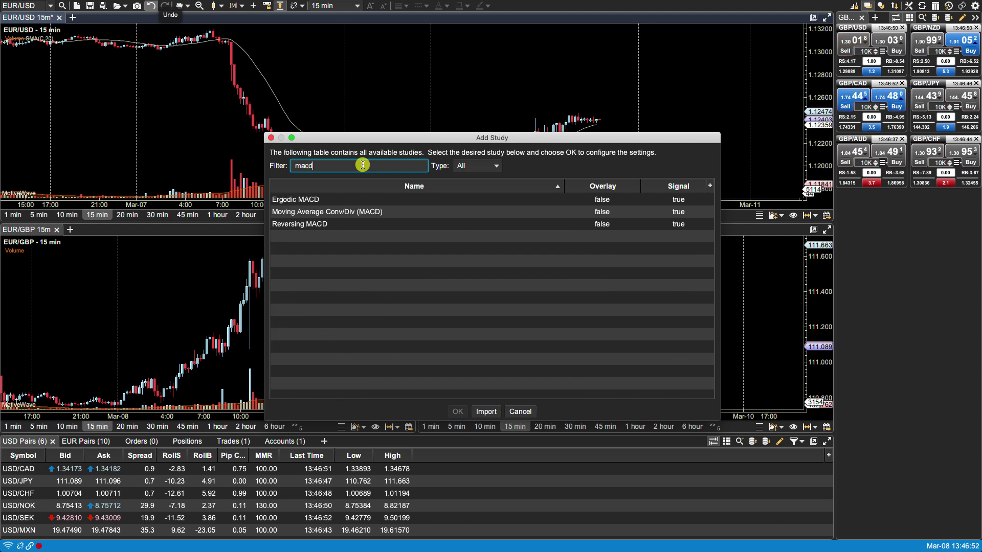
pyautogui.click(368, 212)
pyautogui.doubleClick(368, 212)
pyautogui.click(427, 366)
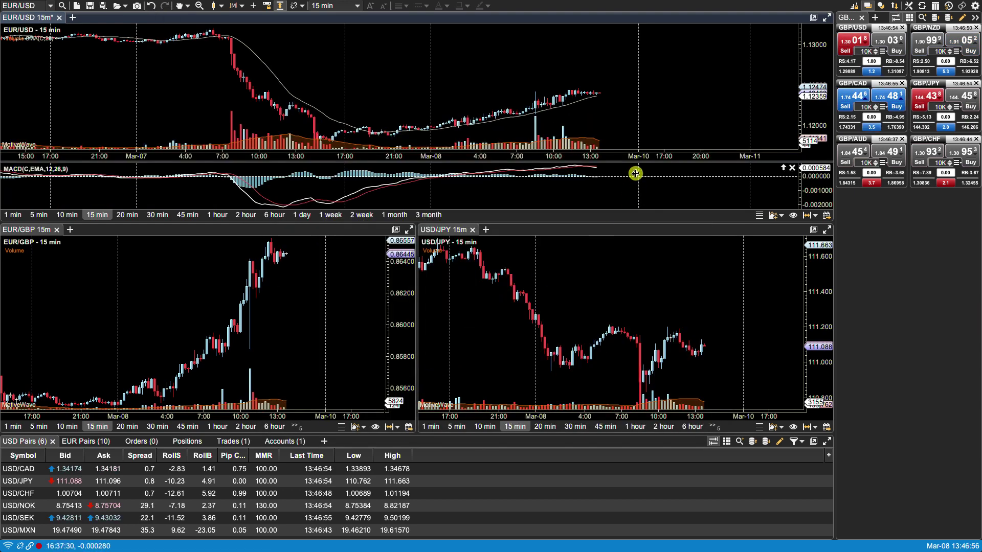
pyautogui.click(792, 169)
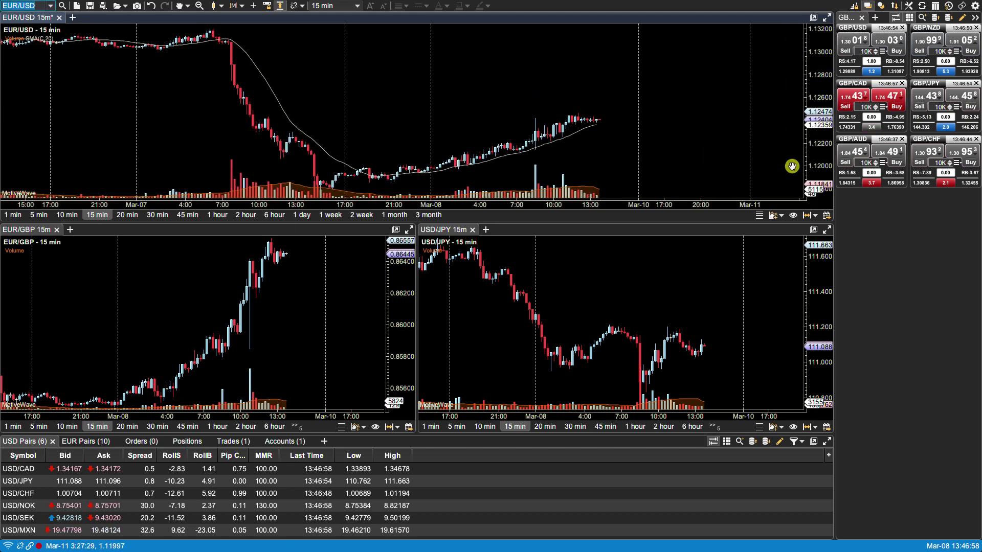
# Step: Show the history navigator under EUR/USD and drag the view back to March 2018
pyautogui.click(815, 216)
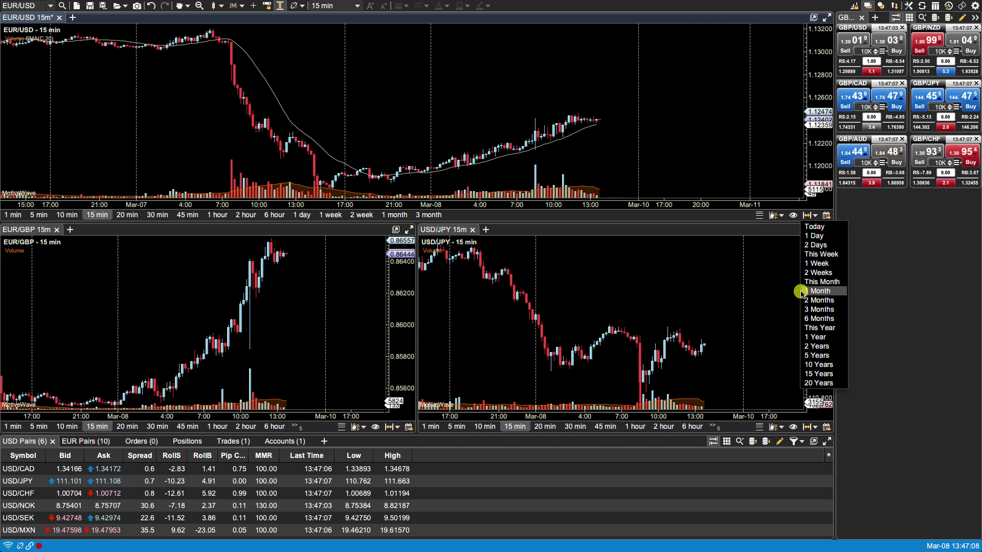
pyautogui.click(794, 216)
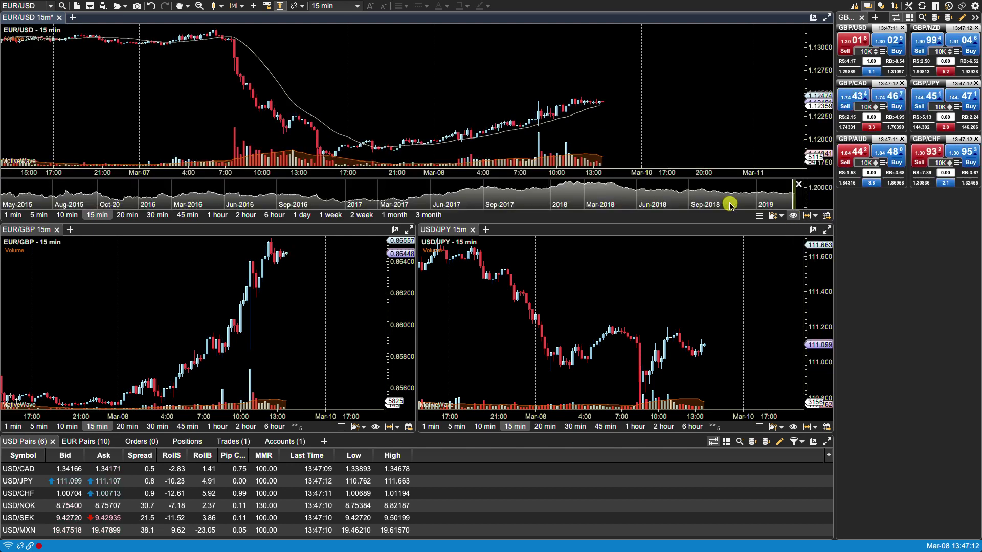
pyautogui.scroll(3, 635, 202)
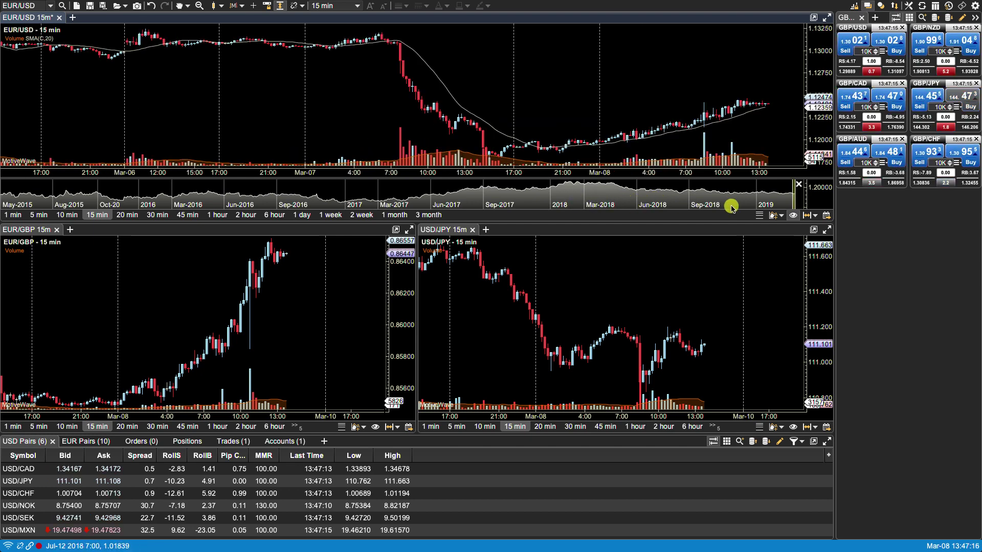
pyautogui.moveTo(794, 199); pyautogui.dragTo(577, 195)
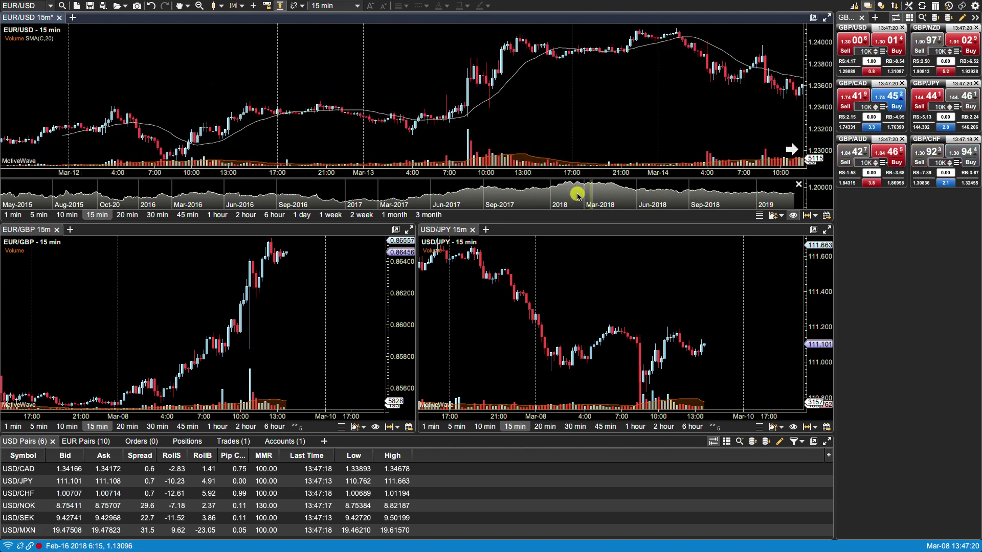
# Step: Switch the EUR/USD chart to 1-hour bars showing late February to March 8, 2019
pyautogui.click(215, 215)
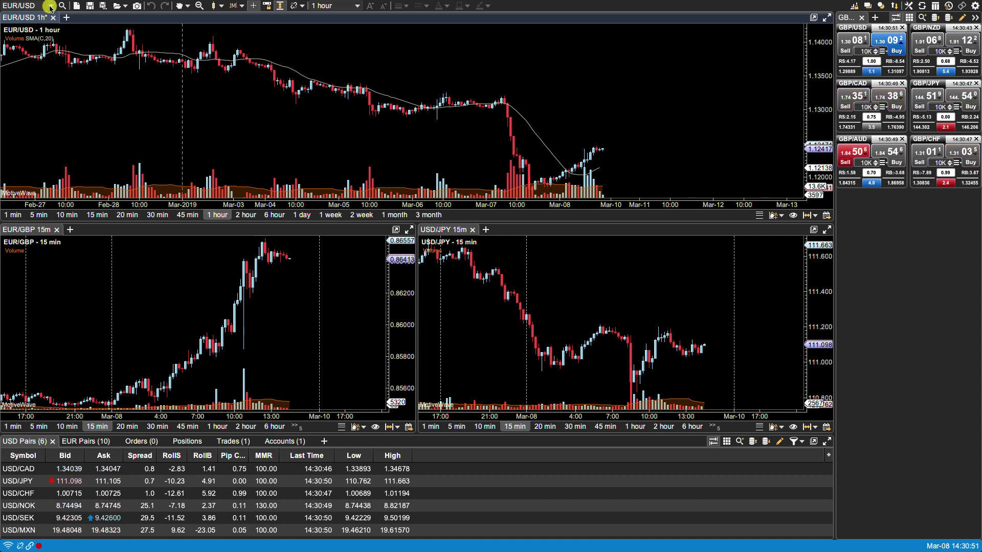
pyautogui.click(49, 7)
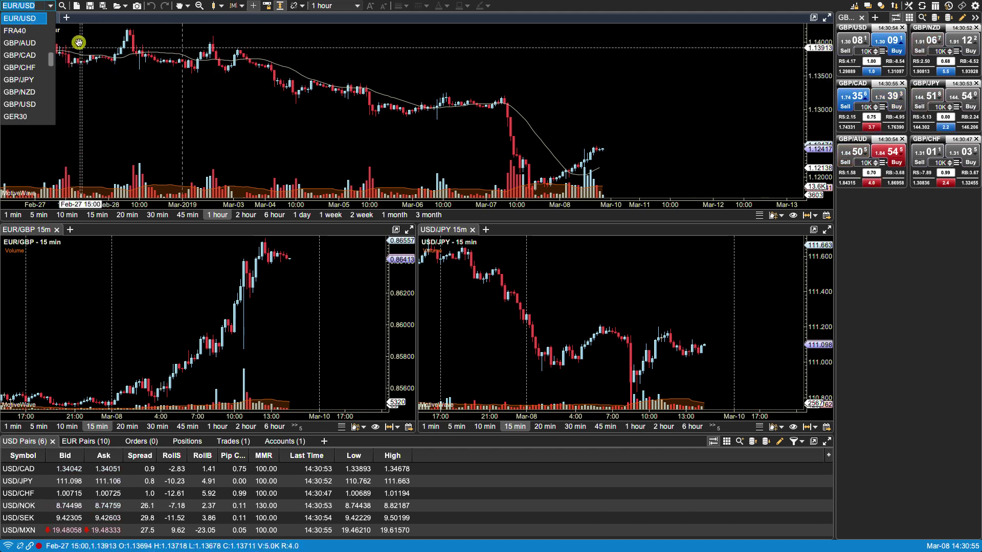
pyautogui.click(39, 8)
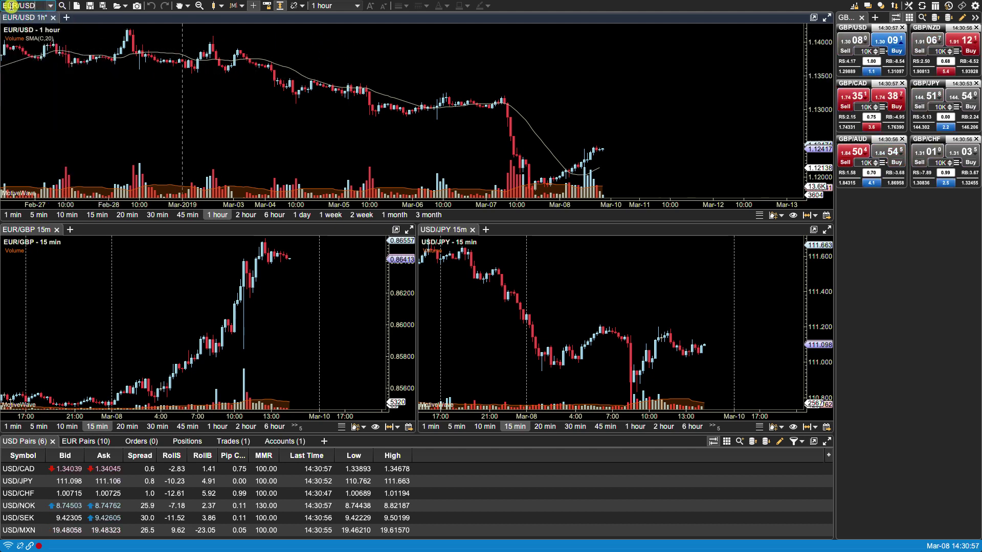
pyautogui.click(63, 8)
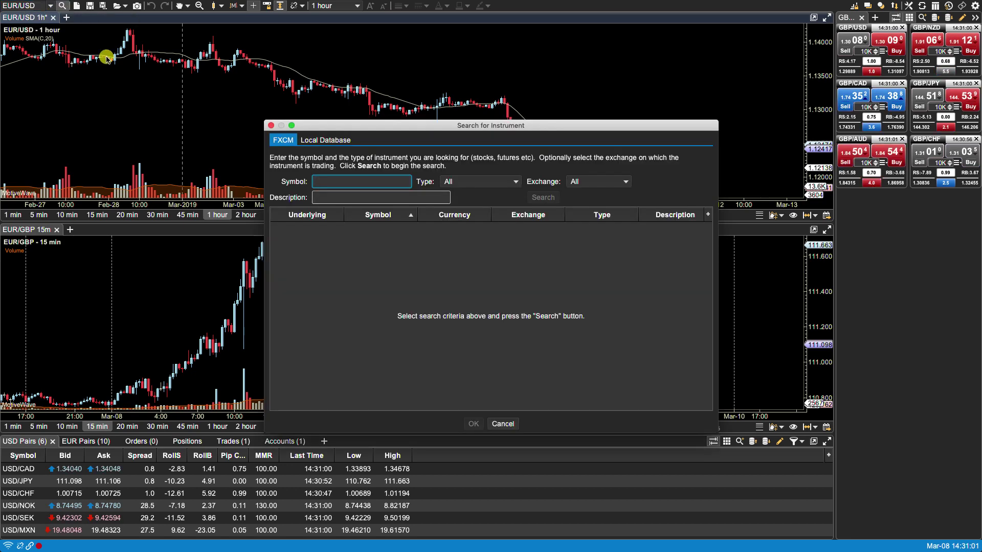
pyautogui.click(502, 423)
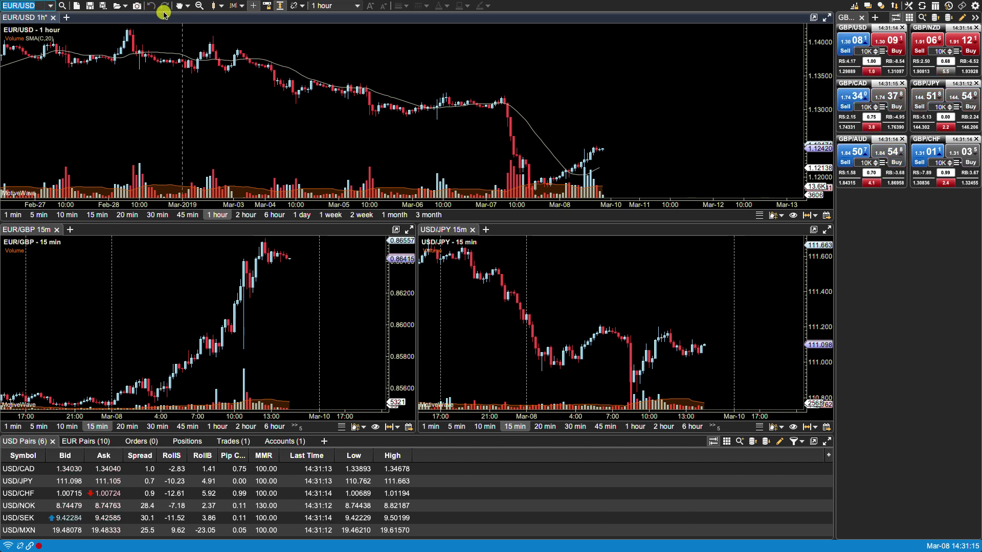
# Step: Browse the drawing-tool and bar-style dropdowns, then set EUR/USD to '2 min' bars
pyautogui.click(182, 7)
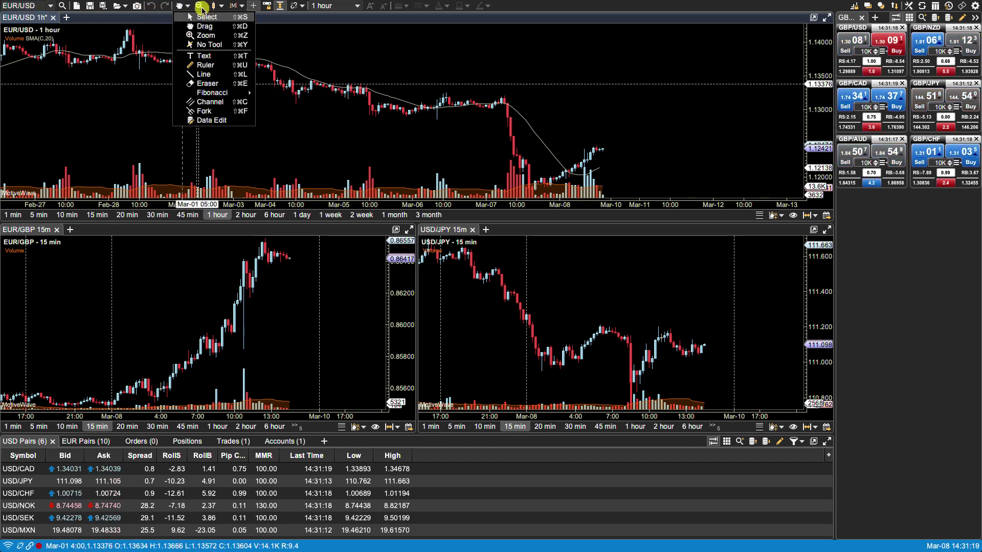
pyautogui.click(220, 6)
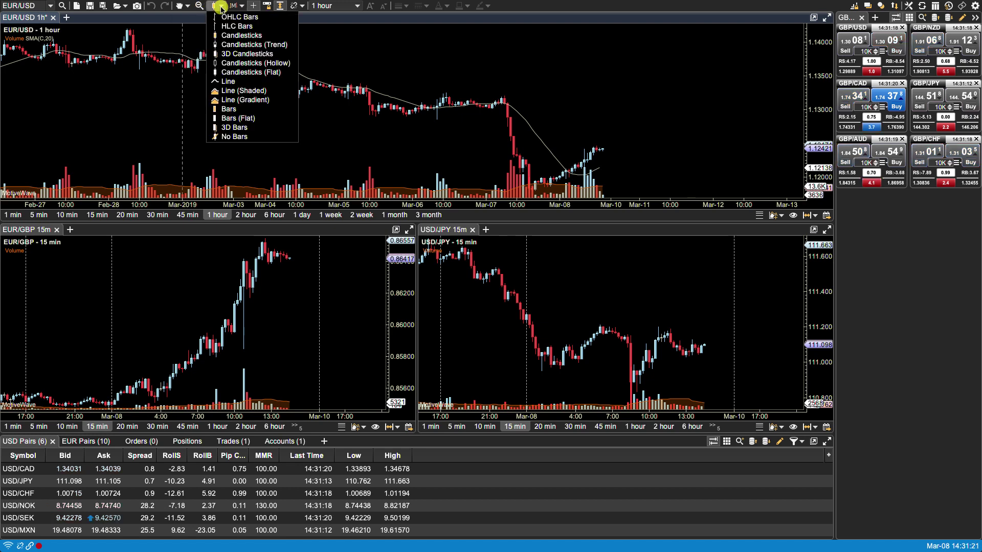
pyautogui.click(251, 8)
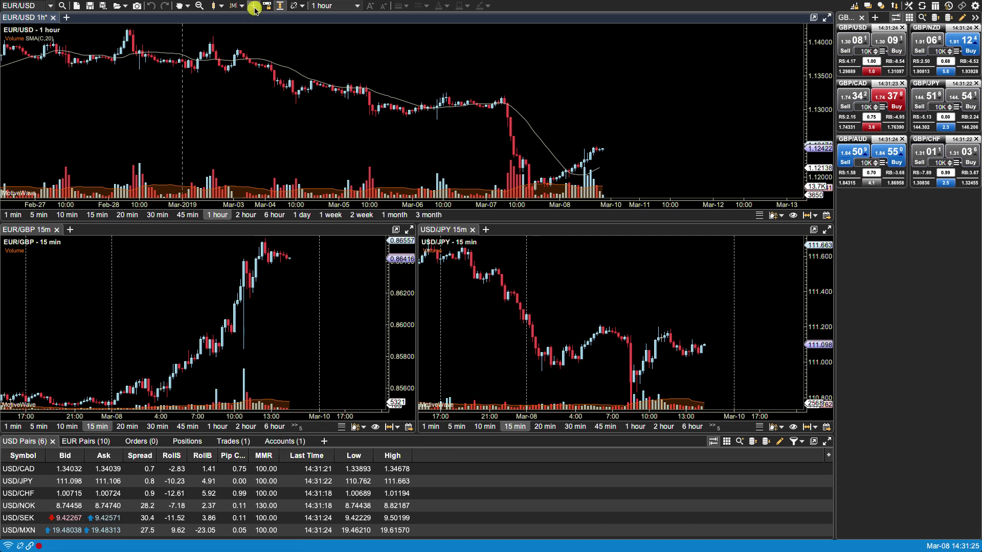
pyautogui.click(281, 7)
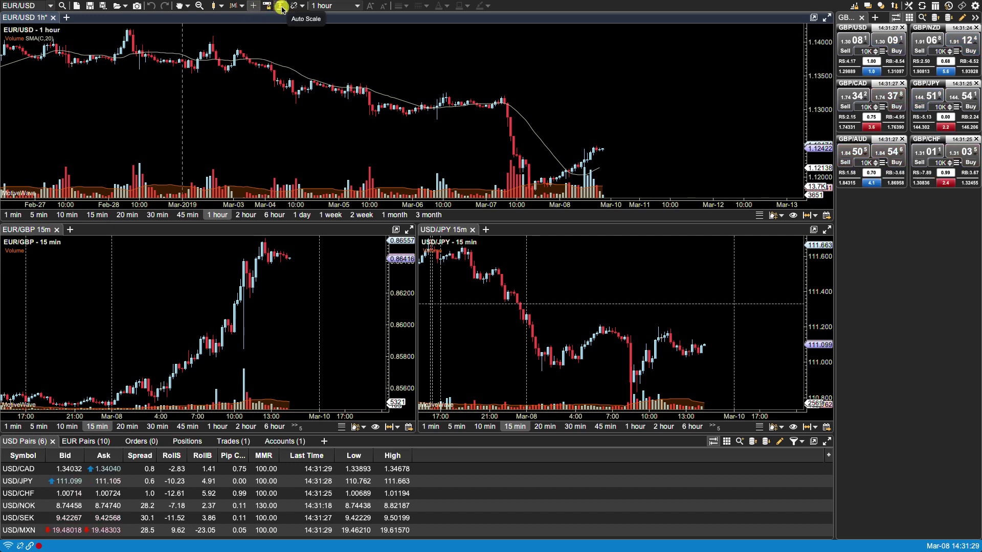
pyautogui.click(362, 7)
pyautogui.click(336, 38)
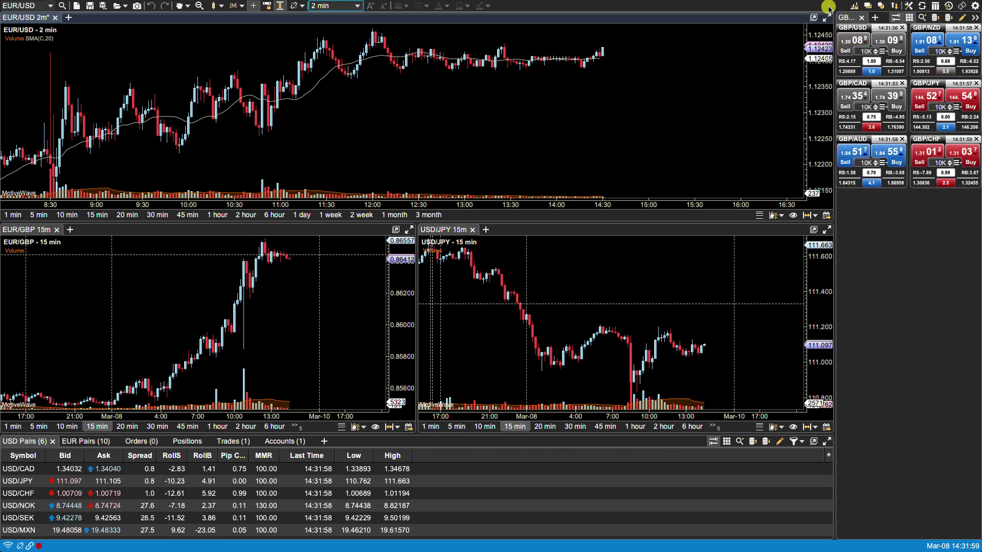
pyautogui.click(908, 7)
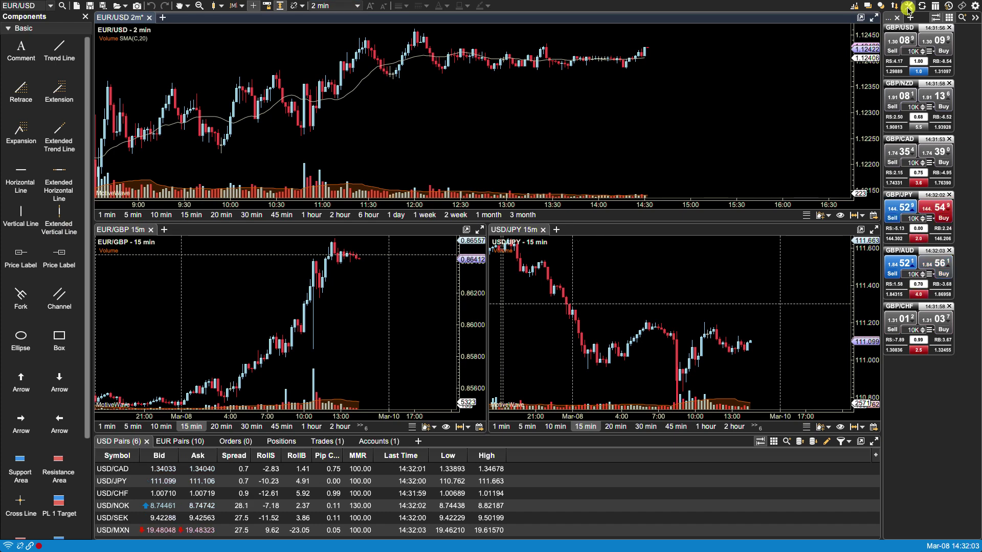
pyautogui.click(934, 6)
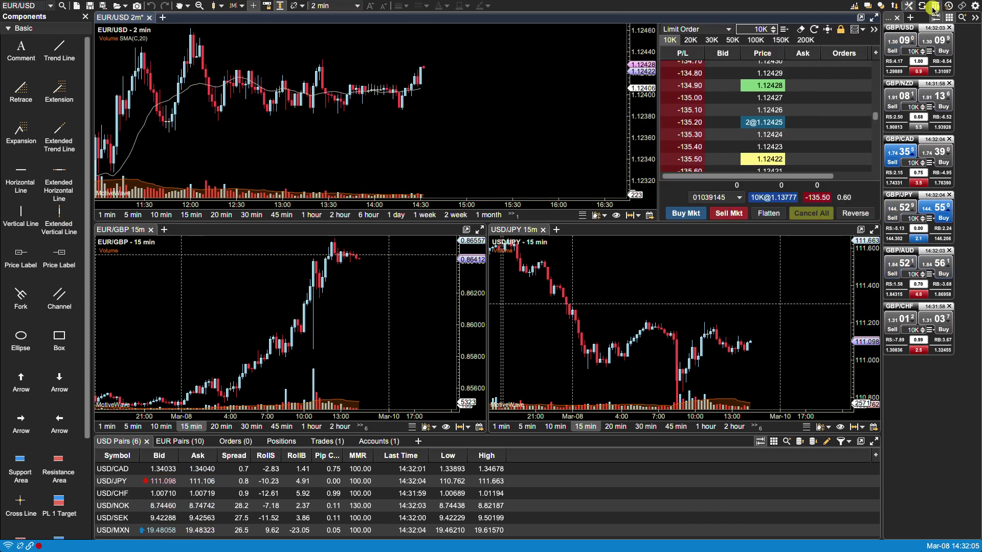
pyautogui.click(959, 8)
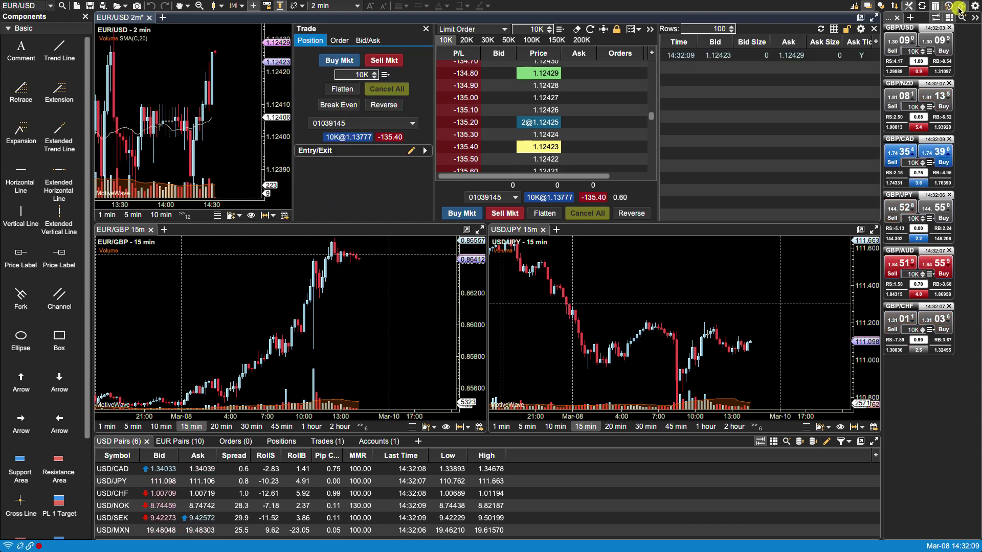
pyautogui.click(961, 7)
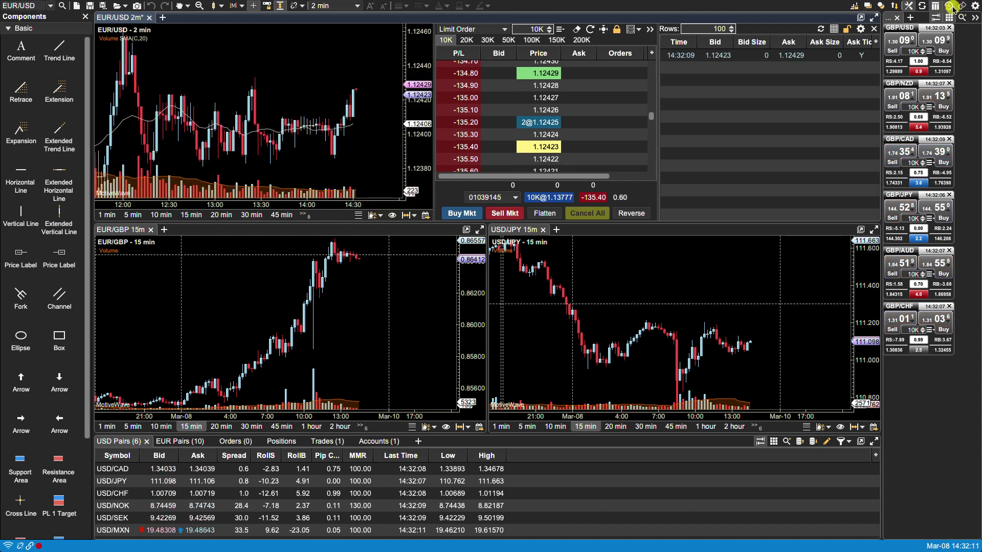
pyautogui.click(948, 8)
pyautogui.click(935, 7)
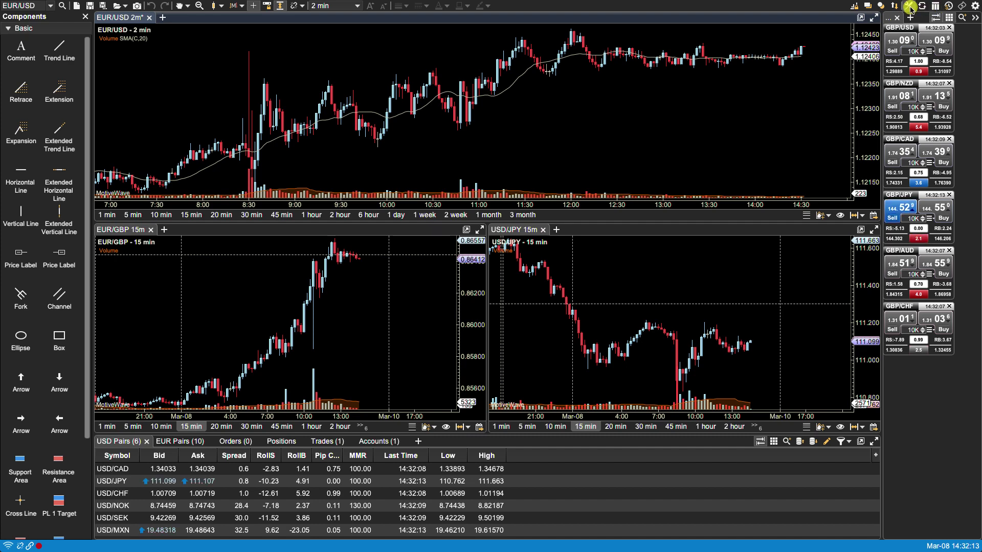
pyautogui.click(908, 6)
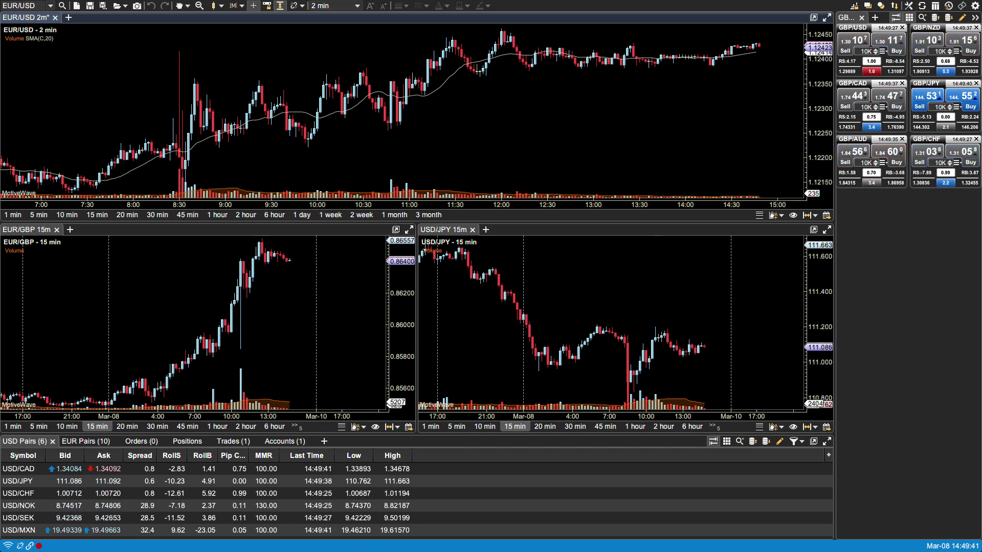
# Step: Browse the File menu's New and Chart submenus, then move across Edit to View
pyautogui.moveTo(71, 3)
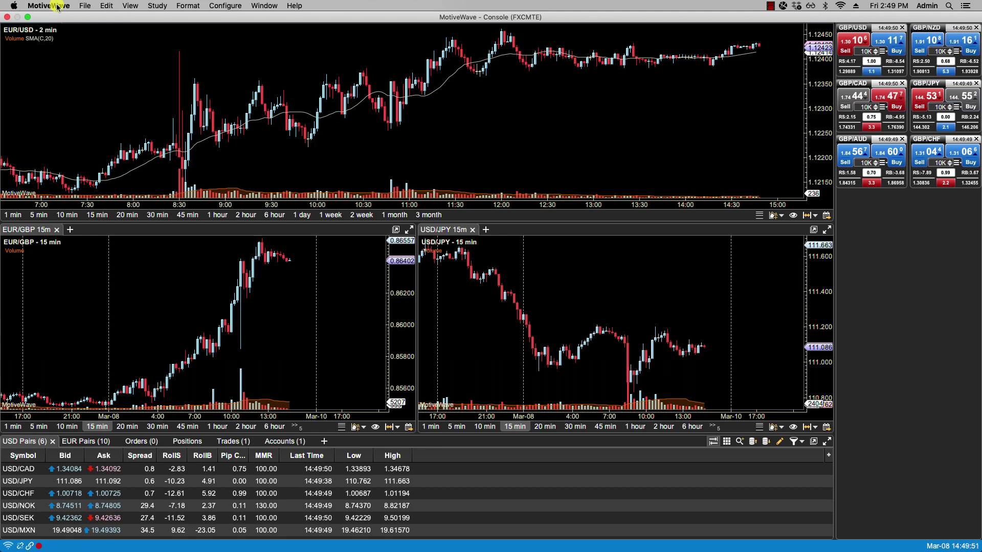
pyautogui.click(84, 6)
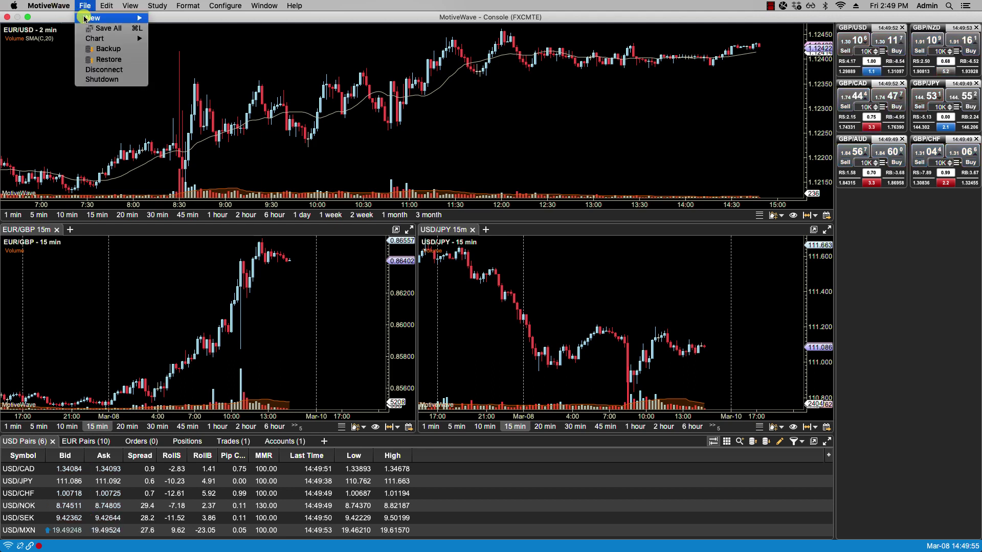
pyautogui.moveTo(85, 18)
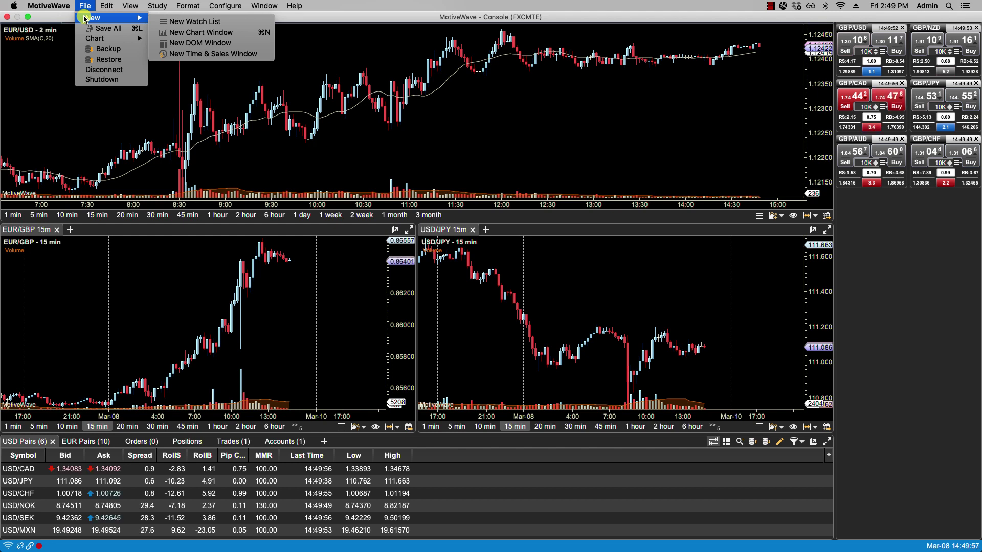
pyautogui.moveTo(86, 39)
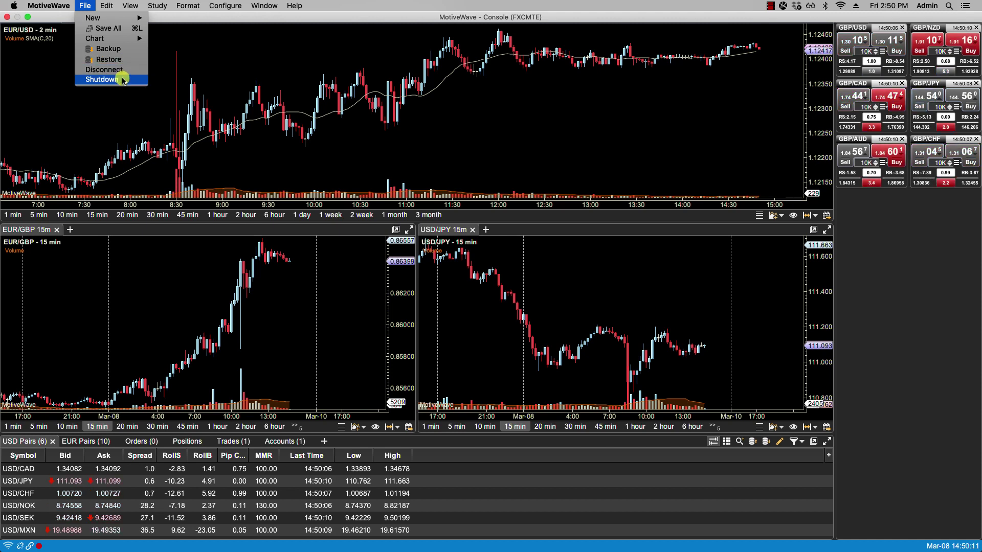
pyautogui.moveTo(112, 6)
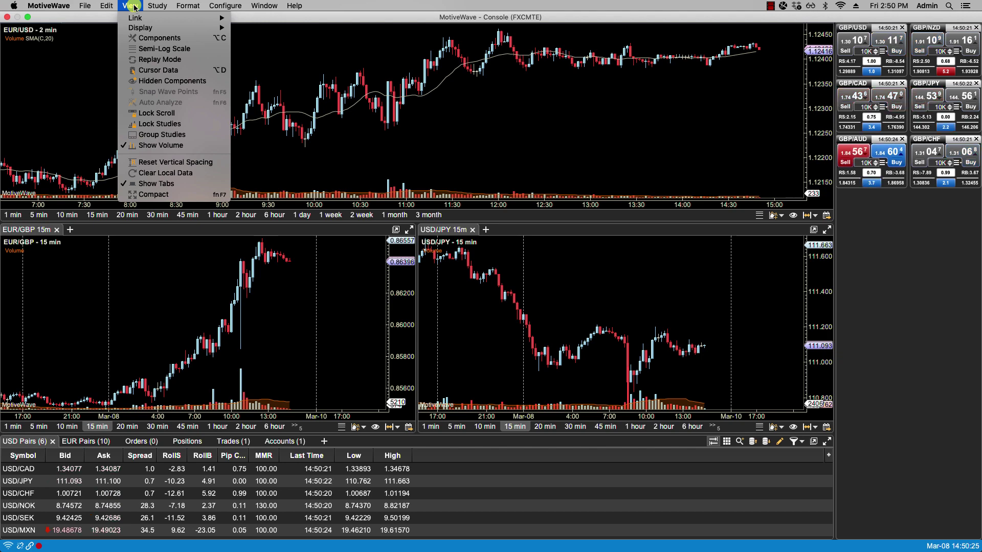
# Step: Show the View > Display submenu listing Bar Size Selector, Tool Bar and panels
pyautogui.moveTo(141, 28)
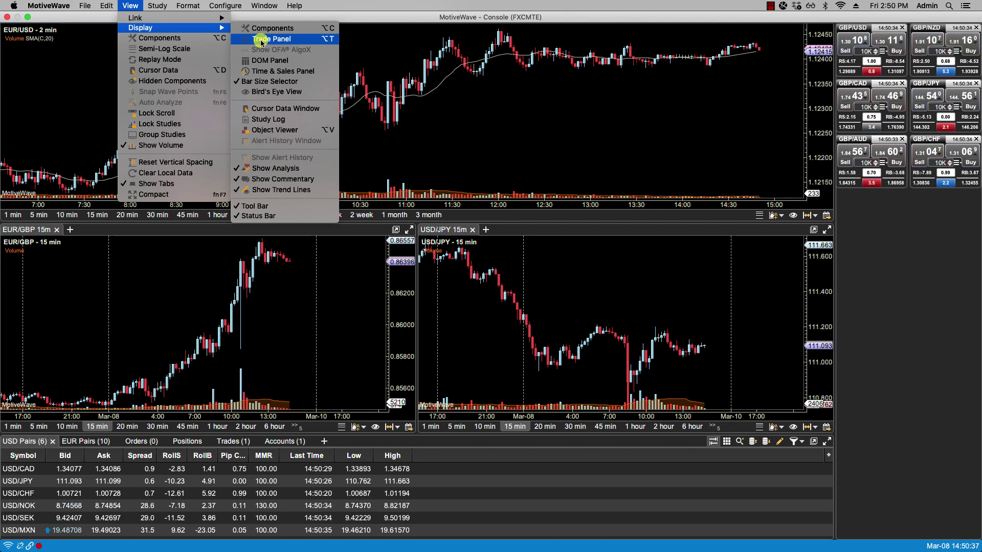
# Step: Filter the Add Study list for 'volume' studies, then cancel without adding any
pyautogui.moveTo(162, 7)
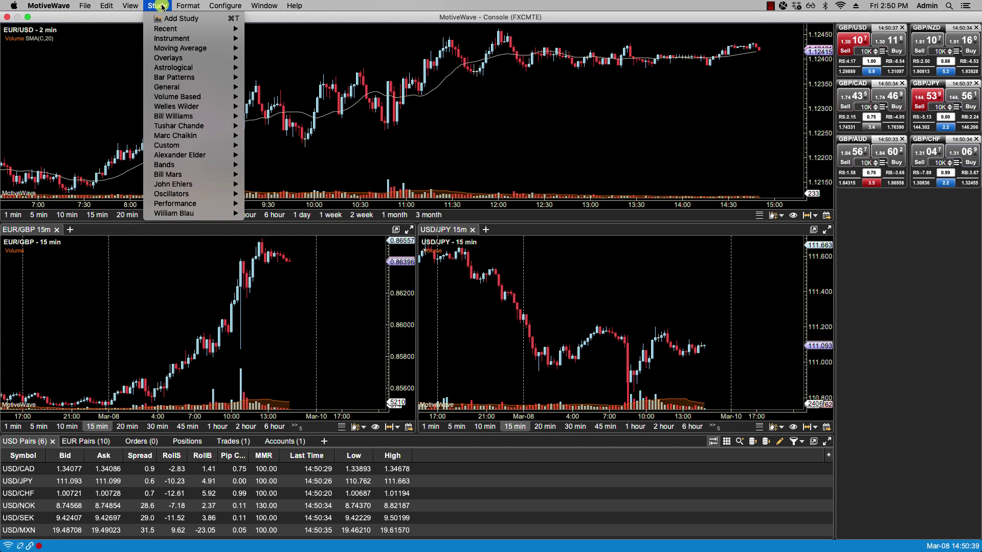
pyautogui.click(176, 19)
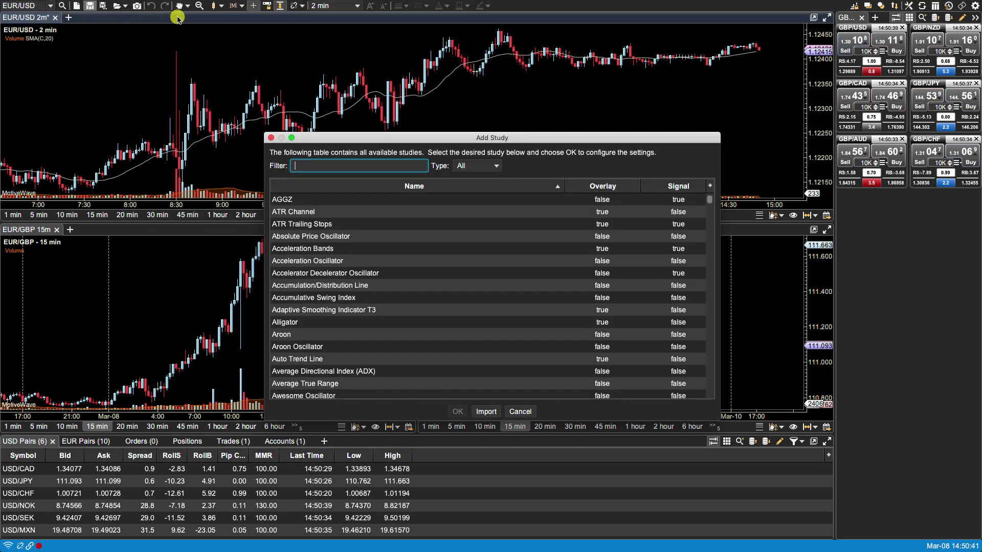
pyautogui.moveTo(708, 201)
pyautogui.mouseDown()
pyautogui.moveTo(703, 386)
pyautogui.moveTo(697, 192)
pyautogui.mouseUp()
pyautogui.click(366, 164)
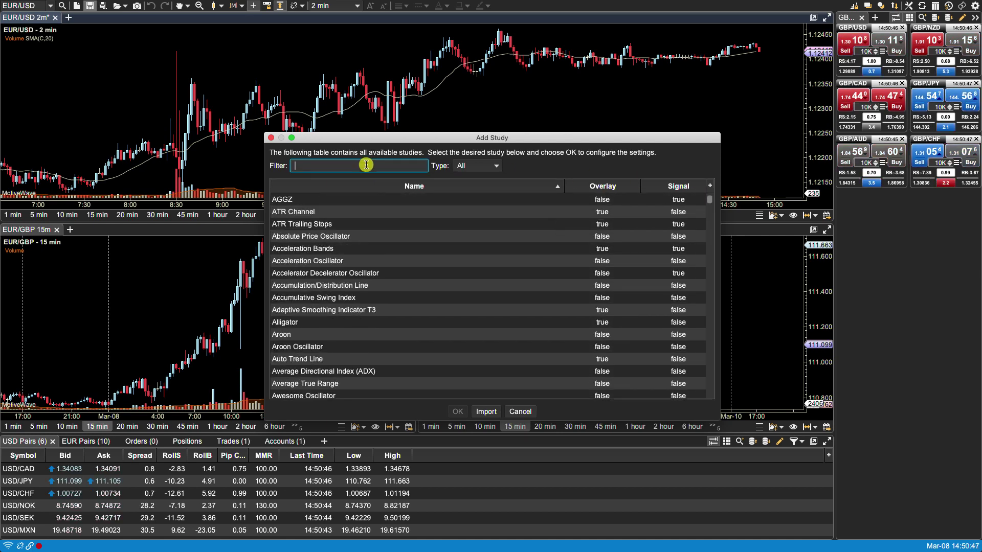
pyautogui.write('volumr')
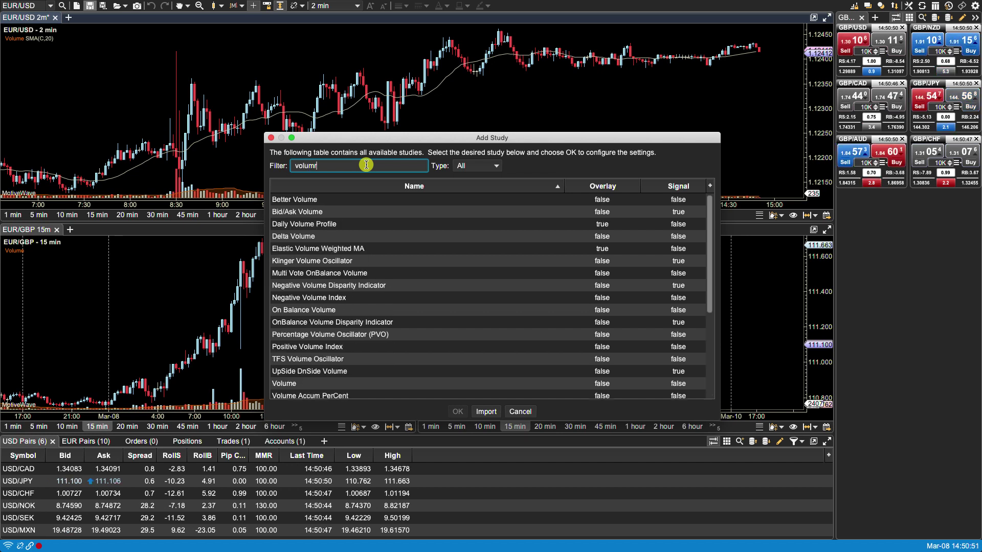
pyautogui.write('n')
pyautogui.press('BackSpace')
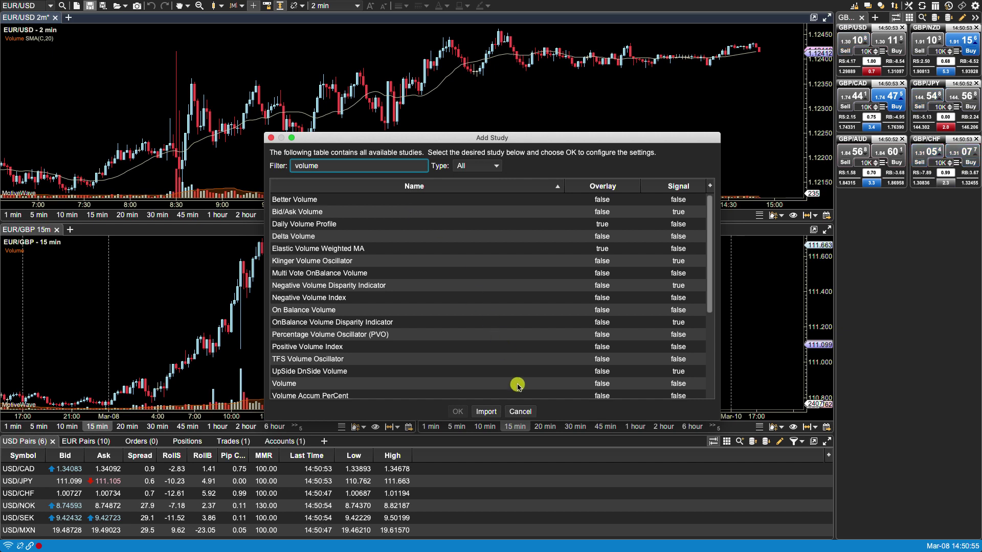
pyautogui.click(519, 411)
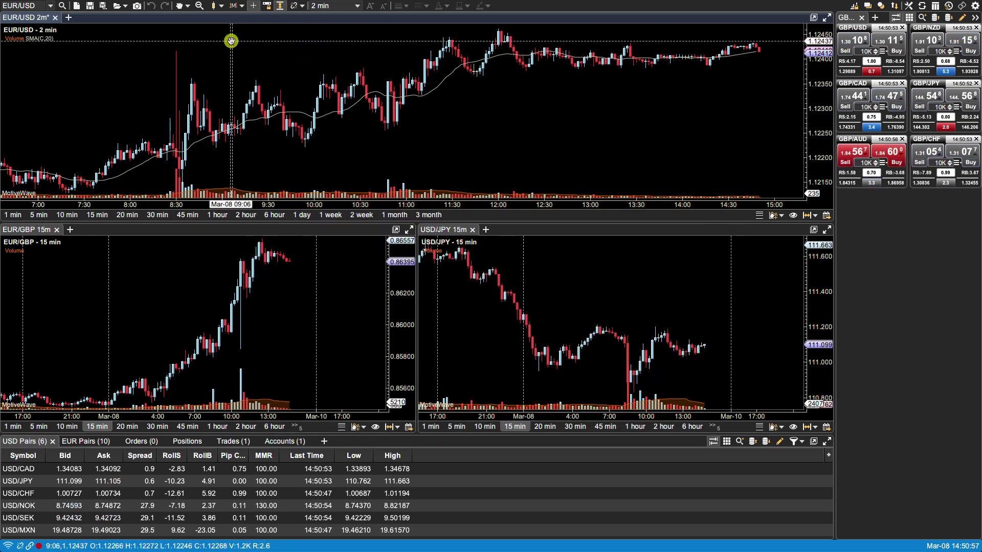
# Step: Browse the Study, Format and Configure menus to reach the Preferences option
pyautogui.moveTo(220, 2)
pyautogui.click(157, 6)
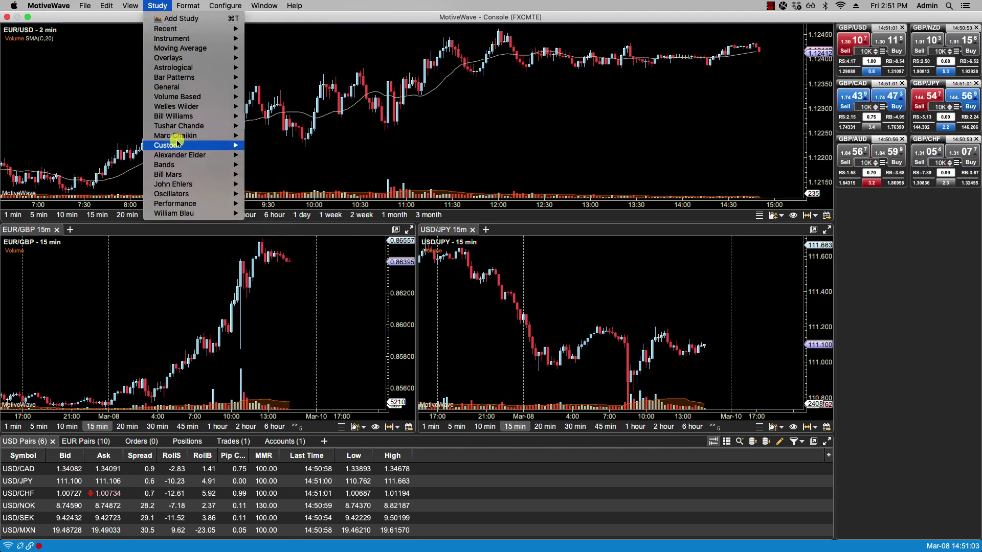
pyautogui.moveTo(178, 120)
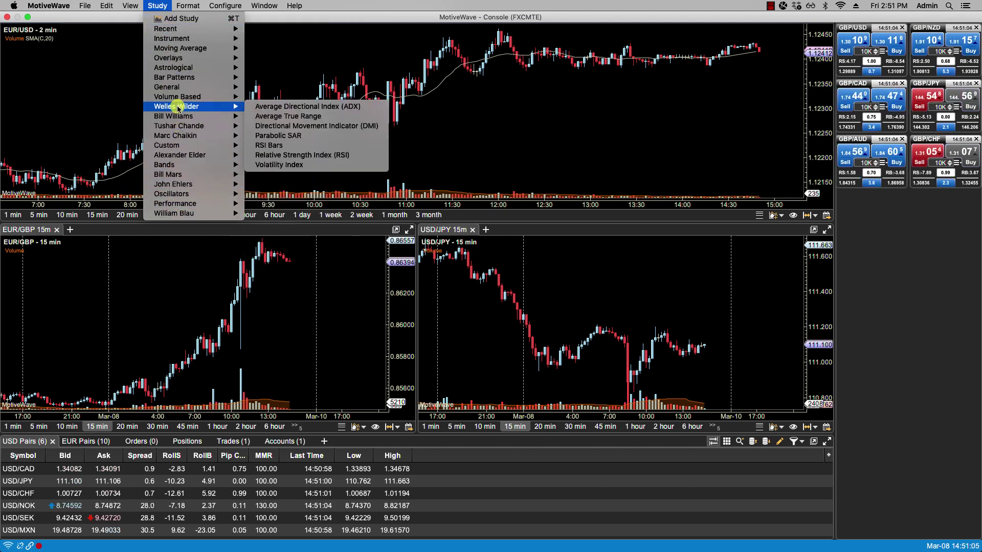
pyautogui.moveTo(185, 7)
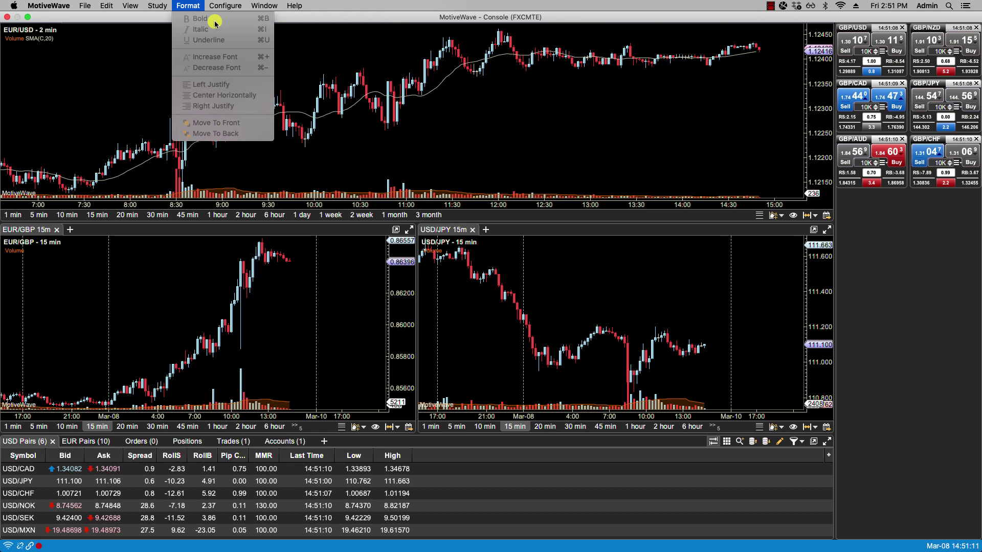
pyautogui.moveTo(229, 6)
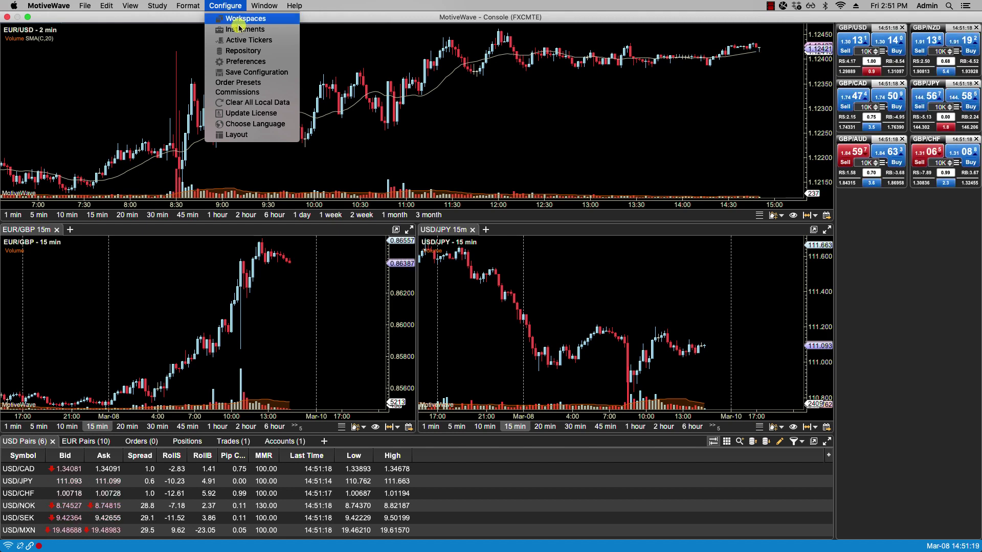
# Step: Review the General tab of Preferences, then cancel without applying changes
pyautogui.click(246, 62)
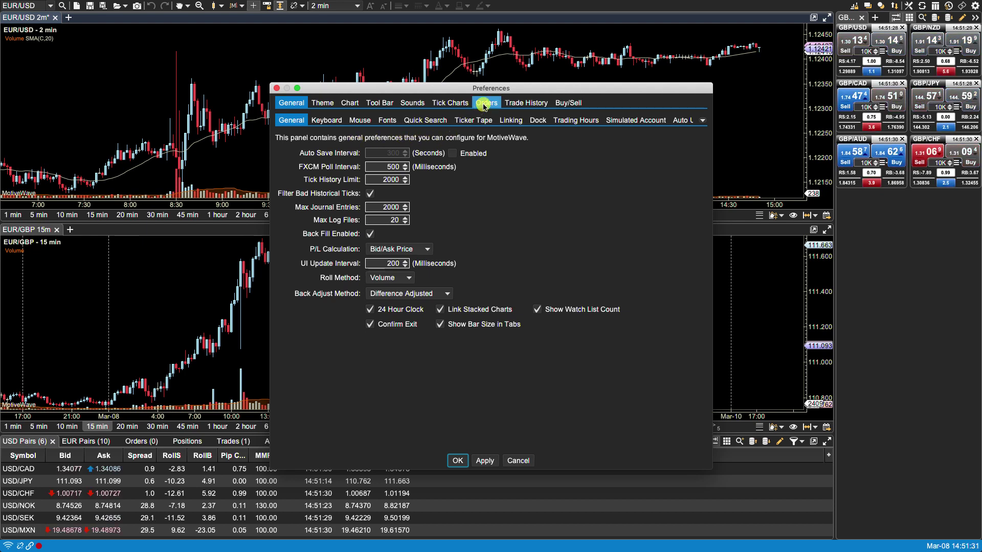
pyautogui.click(518, 461)
pyautogui.moveTo(322, 2)
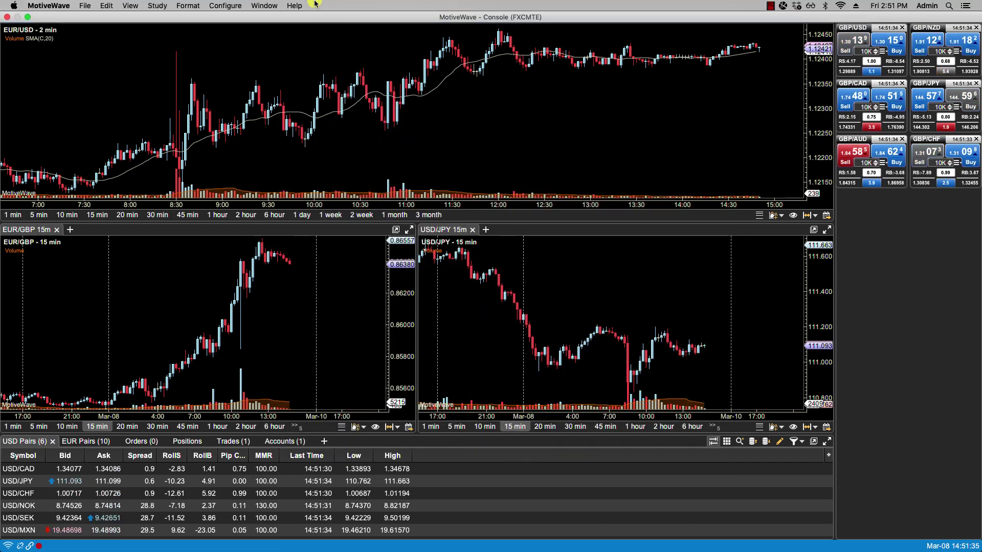
pyautogui.click(265, 6)
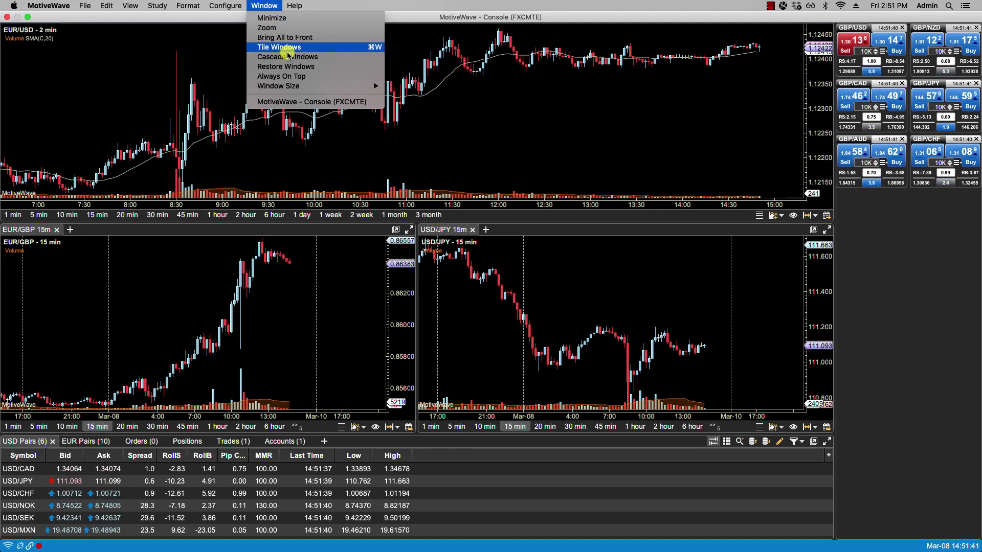
pyautogui.moveTo(294, 9)
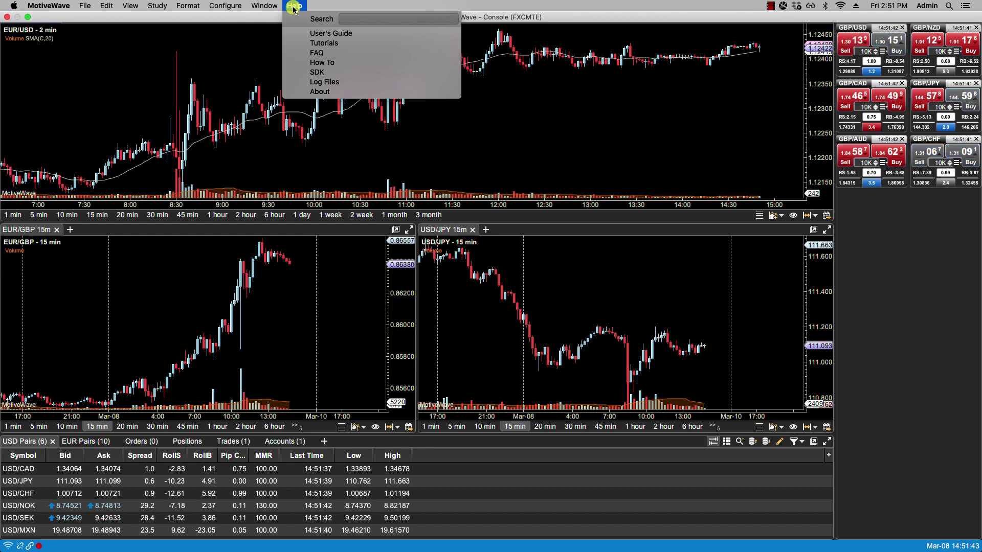